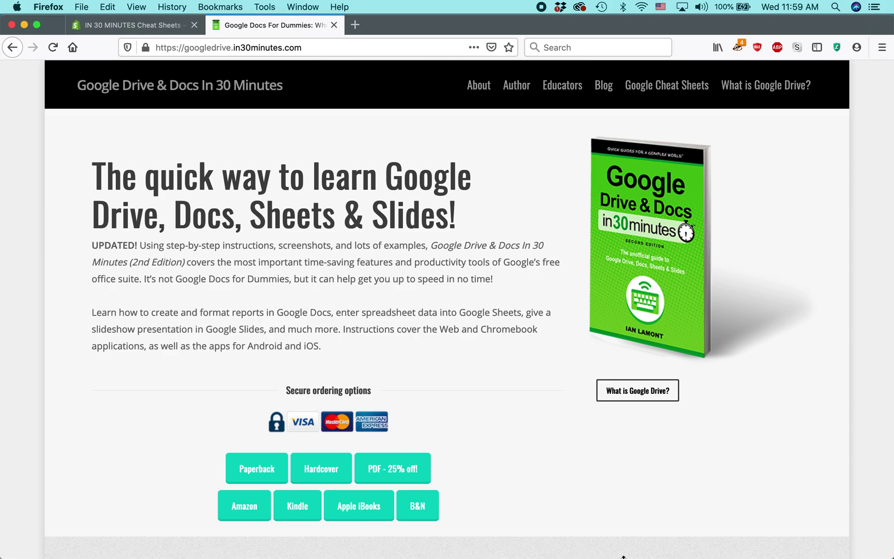
Step: Switch from the book website to the Thyroid Press Release/Announcement document in Google Docs
{"action": "key", "text": "super+Tab"}
{"action": "key", "text": "super+Tab"}
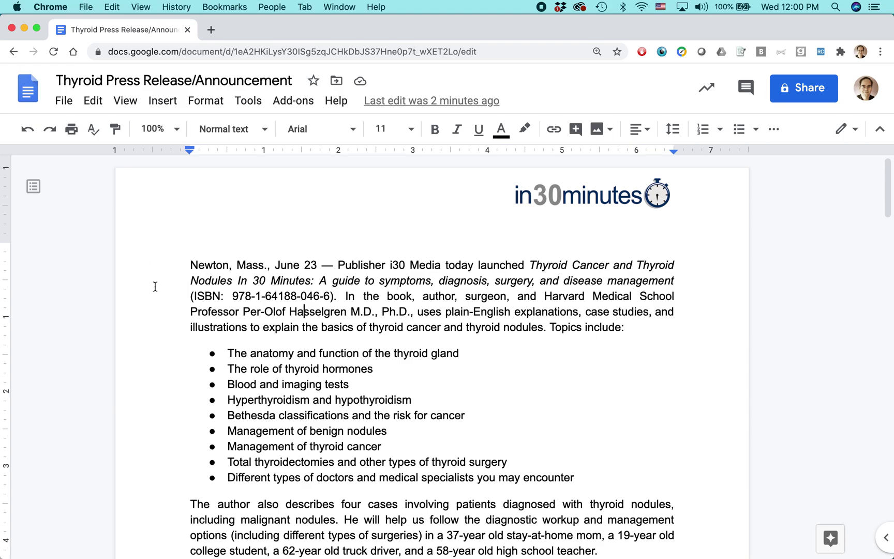
Step: Select all the press release text and drag the ruler's left indent to about 0.5 inch
{"action": "triple_click", "coordinate": [392, 288]}
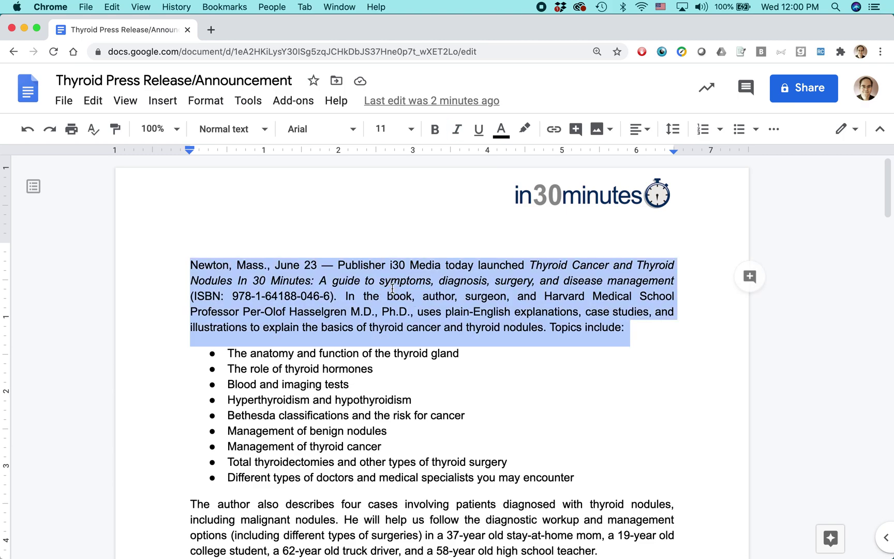
{"action": "key", "text": "super+a"}
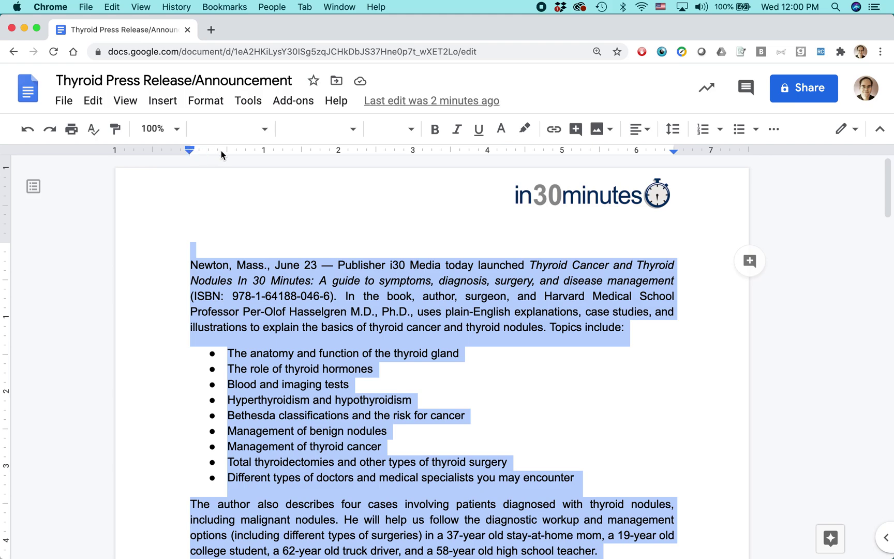
{"action": "left_click", "coordinate": [130, 104]}
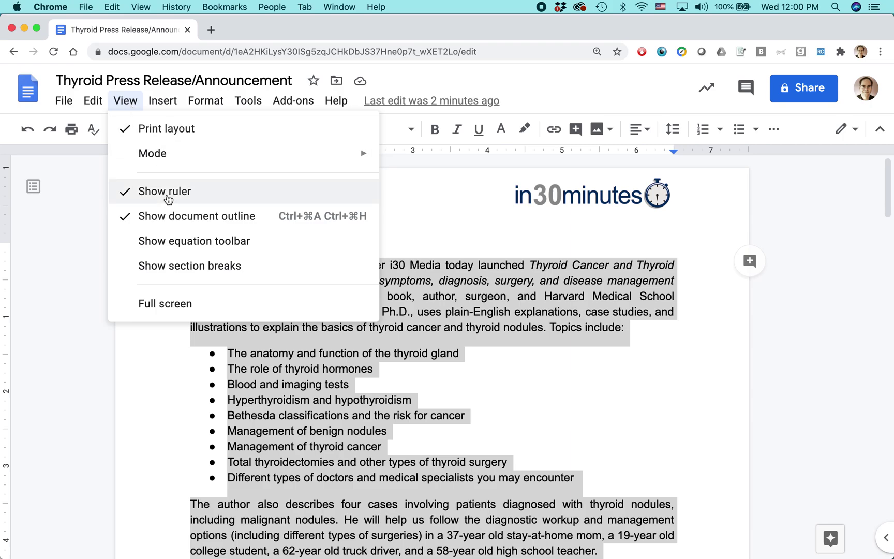
{"action": "left_click", "coordinate": [452, 243]}
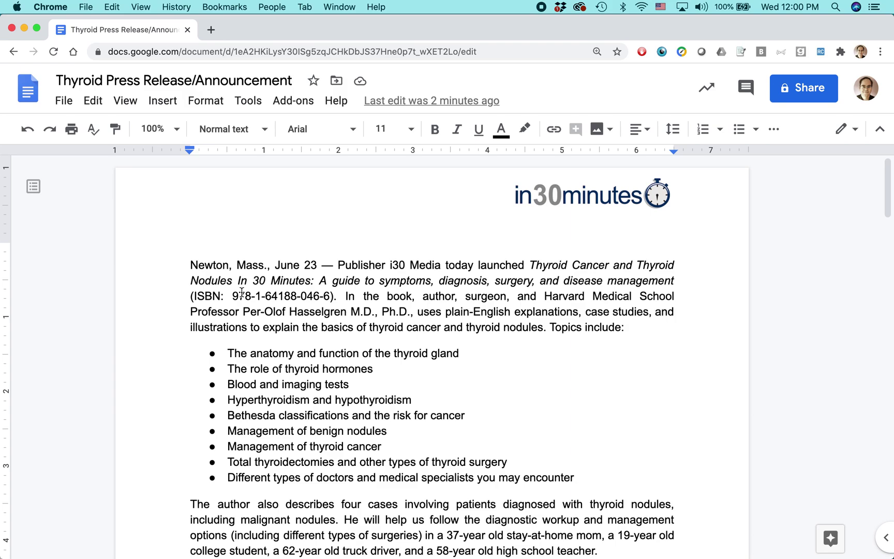
{"action": "key", "text": "super+a"}
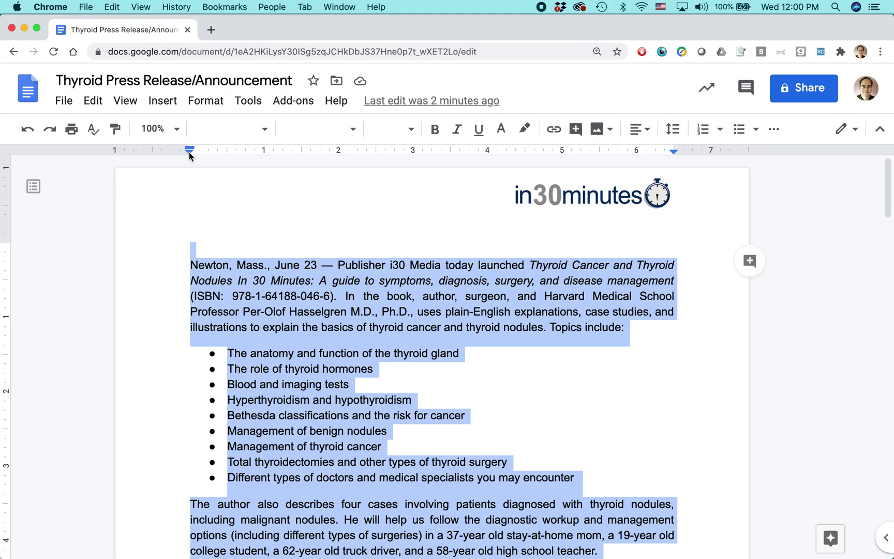
{"action": "left_click_drag", "start_coordinate": [189, 152], "coordinate": [226, 159]}
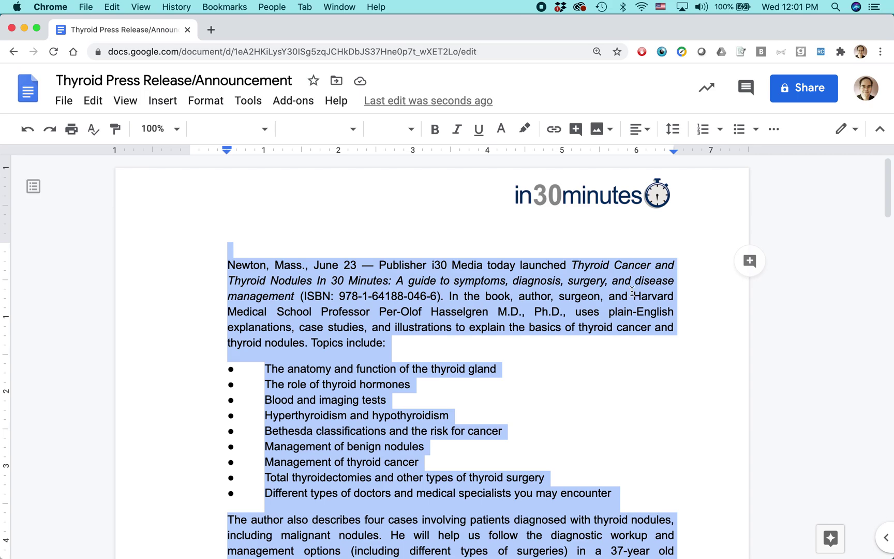
Step: Undo the half-inch indent so the release returns to its original left margin
{"action": "scroll", "coordinate": [632, 291], "scroll_direction": "down", "scroll_amount": 20}
{"action": "left_click", "coordinate": [299, 224]}
{"action": "scroll", "coordinate": [332, 305], "scroll_direction": "up", "scroll_amount": 20}
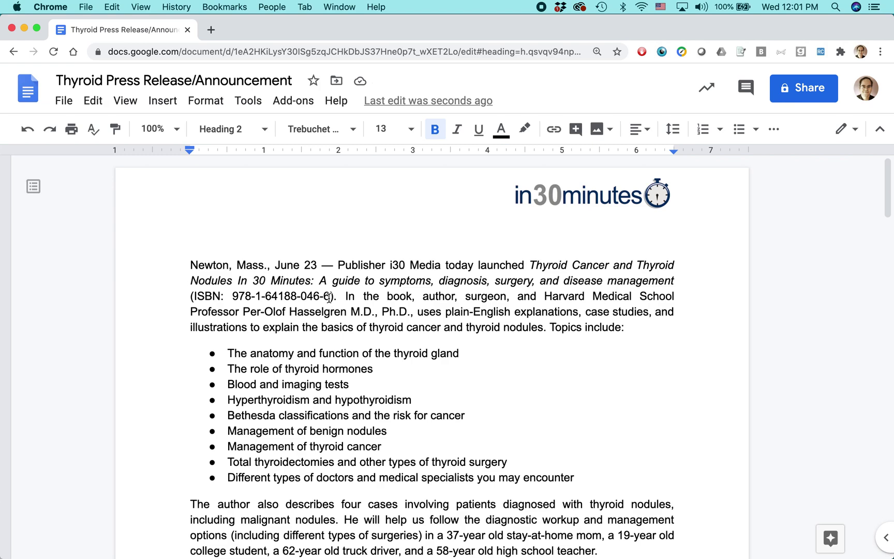
{"action": "left_click", "coordinate": [64, 102]}
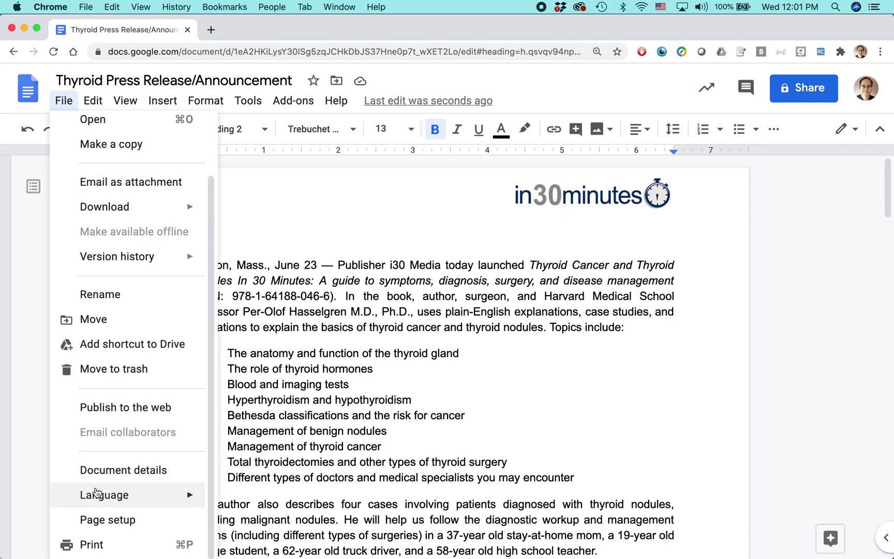
Step: Set the left page margin to 1.5 inches in Page setup
{"action": "left_click", "coordinate": [127, 523]}
{"action": "left_click", "coordinate": [126, 522]}
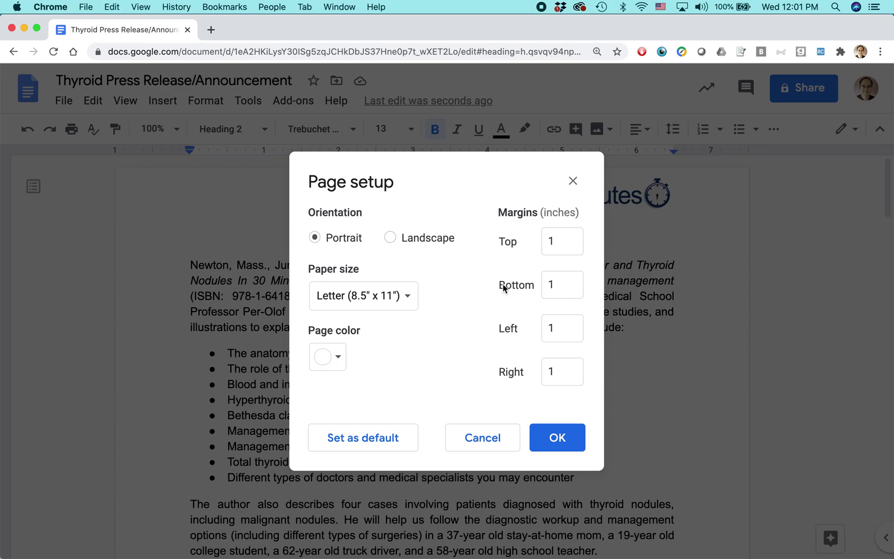
{"action": "left_click", "coordinate": [556, 328]}
{"action": "left_click_drag", "start_coordinate": [556, 328], "coordinate": [544, 327]}
{"action": "type", "text": "1.5"}
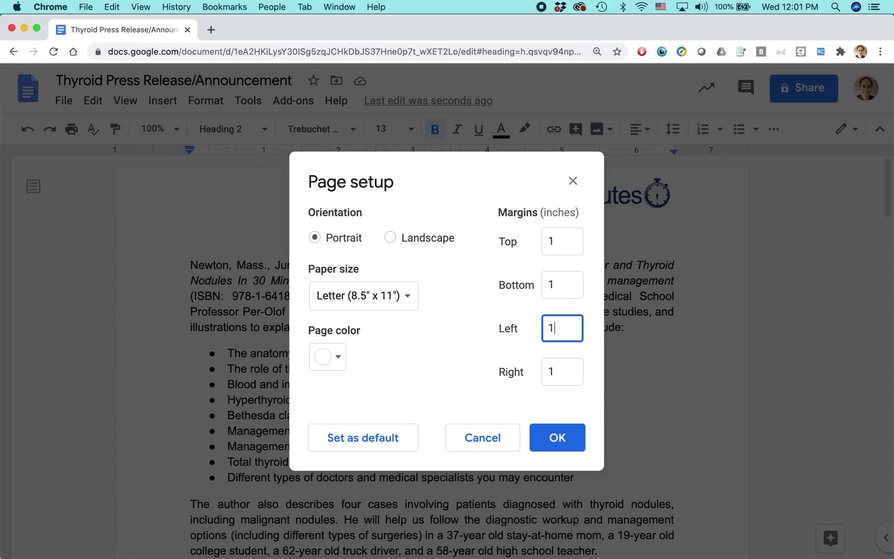
{"action": "left_click", "coordinate": [573, 438]}
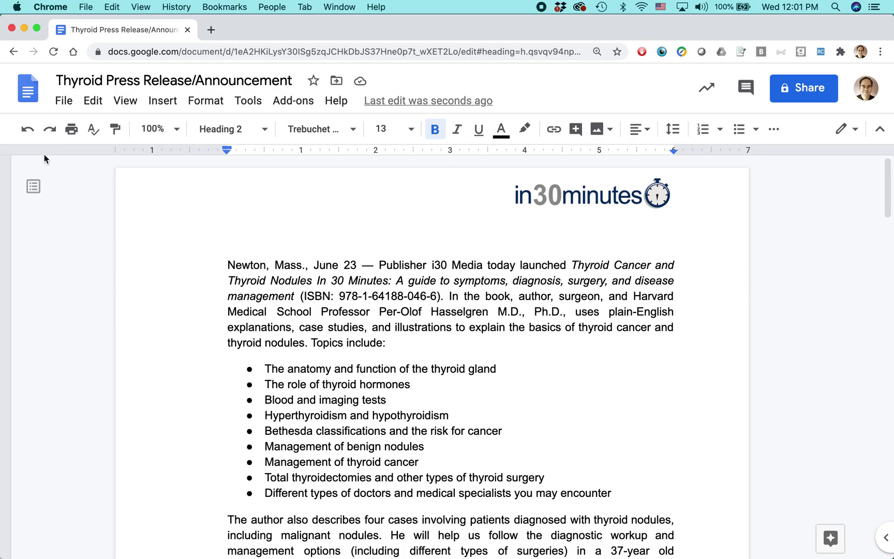
Step: Undo twice to restore the original 1-inch left margin
{"action": "left_click", "coordinate": [27, 132]}
{"action": "left_click", "coordinate": [28, 133]}
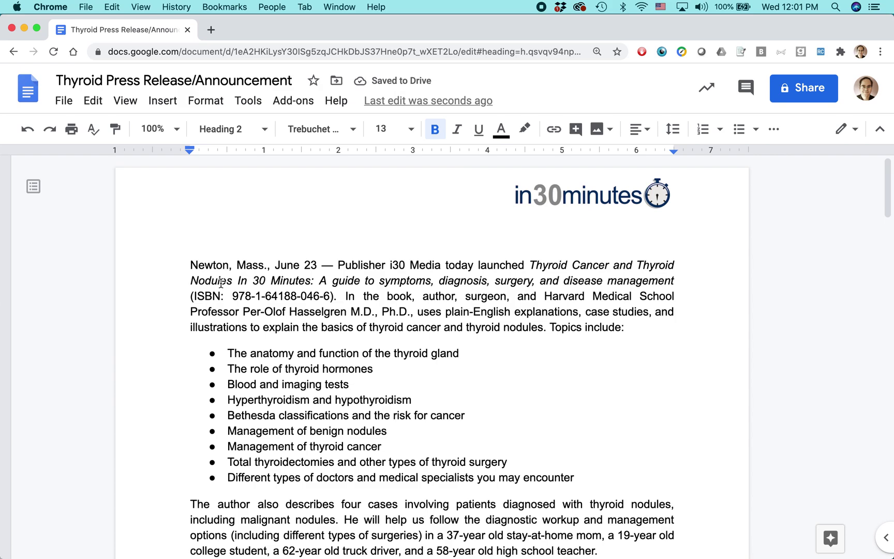
{"action": "left_click", "coordinate": [62, 104]}
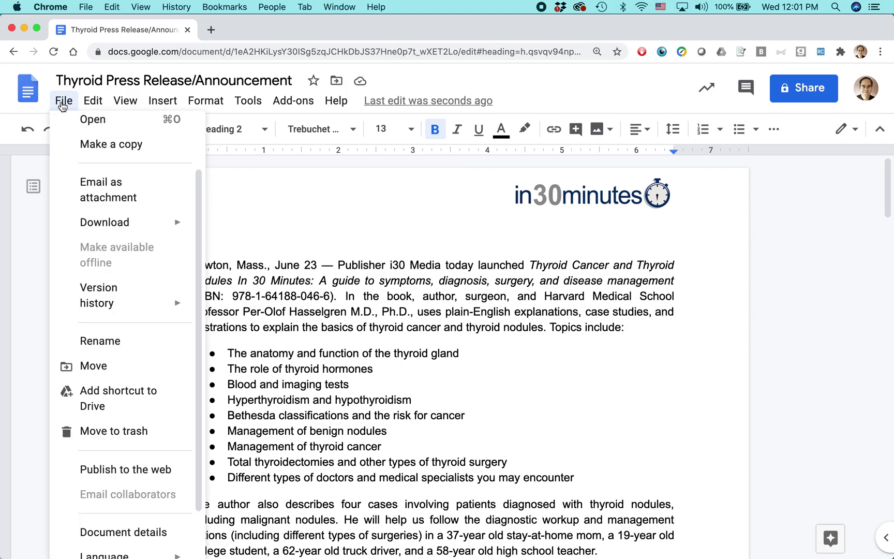
{"action": "scroll", "coordinate": [59, 201], "scroll_direction": "down", "scroll_amount": 2}
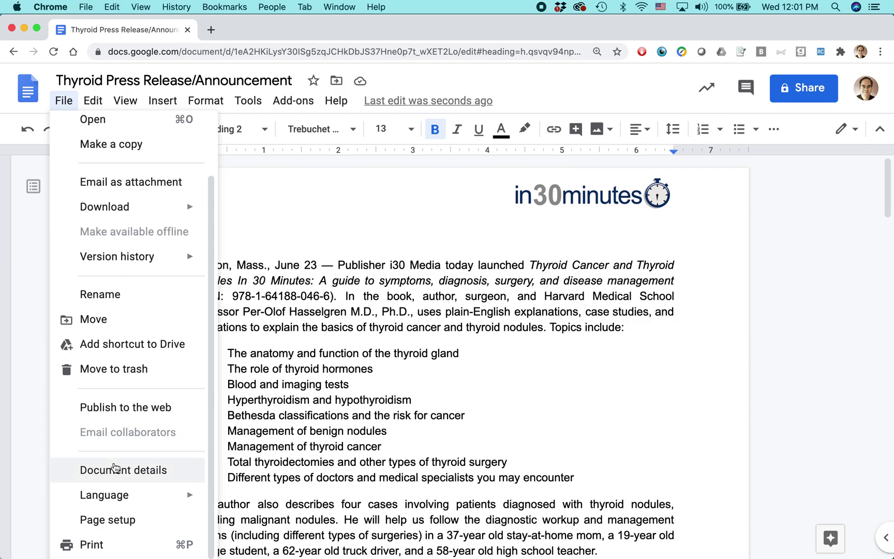
{"action": "left_click", "coordinate": [118, 548]}
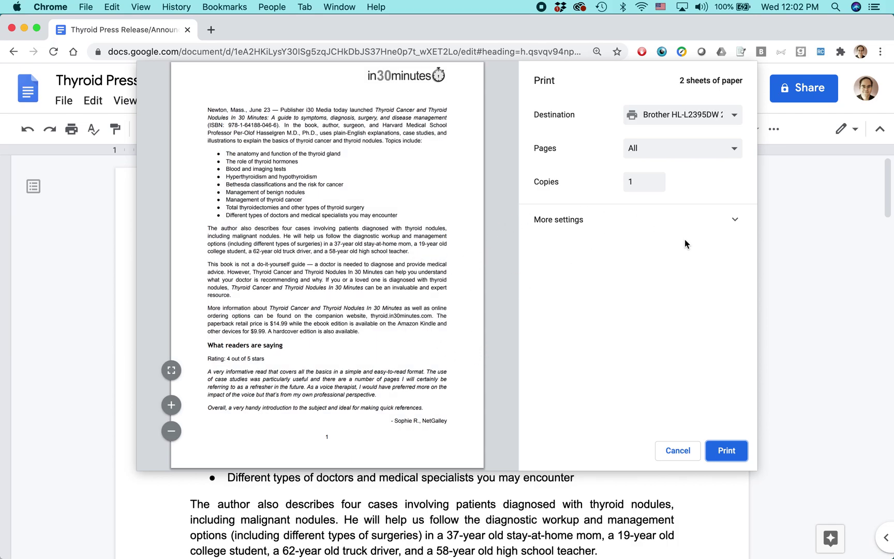
{"action": "left_click", "coordinate": [735, 224]}
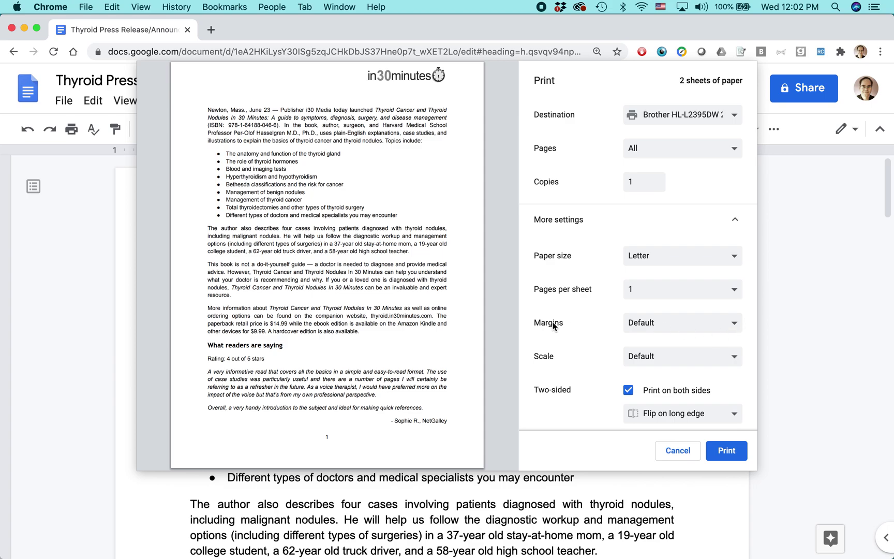
{"action": "left_click", "coordinate": [734, 329]}
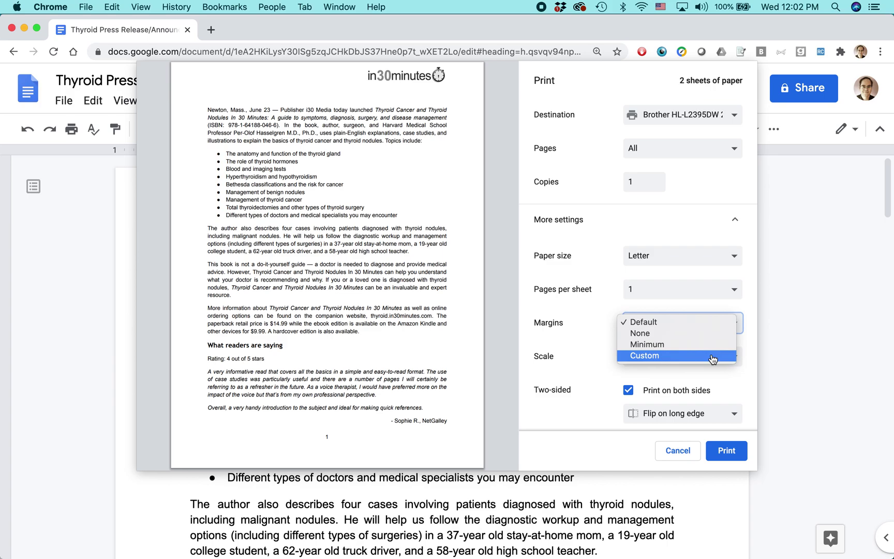
{"action": "left_click", "coordinate": [753, 346]}
{"action": "left_click", "coordinate": [683, 456]}
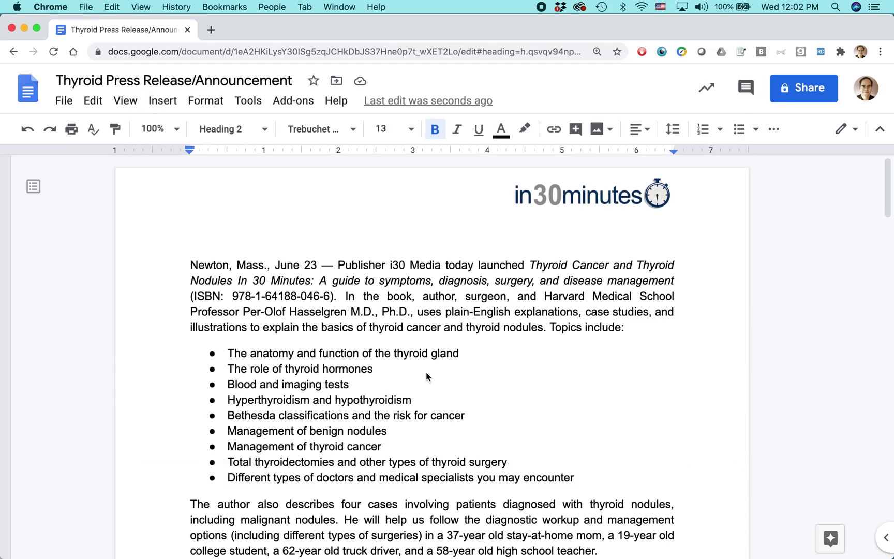
Step: Check Page setup without changes, keeping 1-inch margins, then return to the book website in Firefox
{"action": "triple_click", "coordinate": [326, 281]}
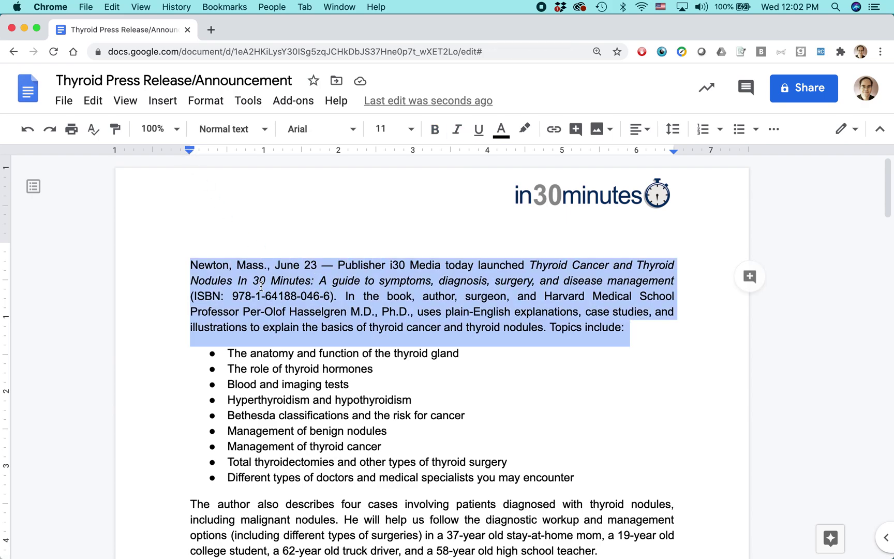
{"action": "left_click", "coordinate": [264, 306]}
{"action": "left_click", "coordinate": [63, 100]}
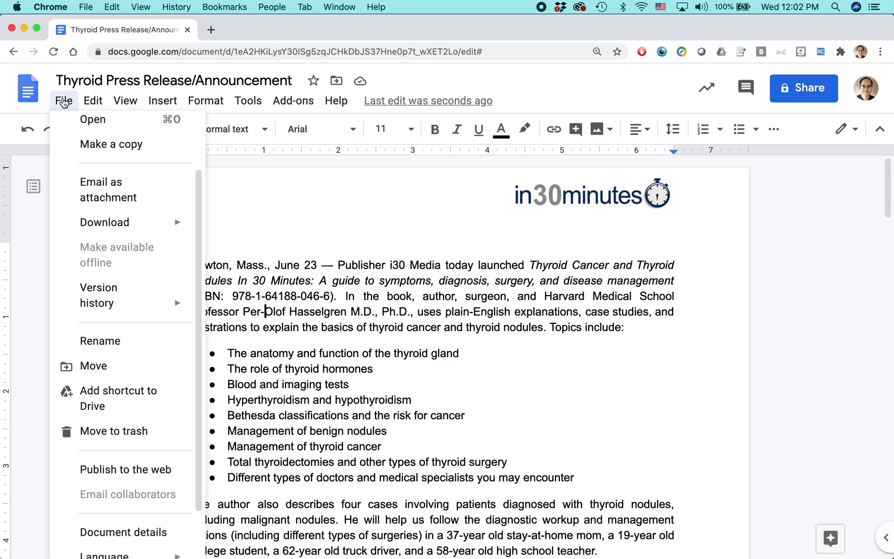
{"action": "scroll", "coordinate": [106, 496], "scroll_direction": "down", "scroll_amount": 1}
{"action": "left_click", "coordinate": [106, 523]}
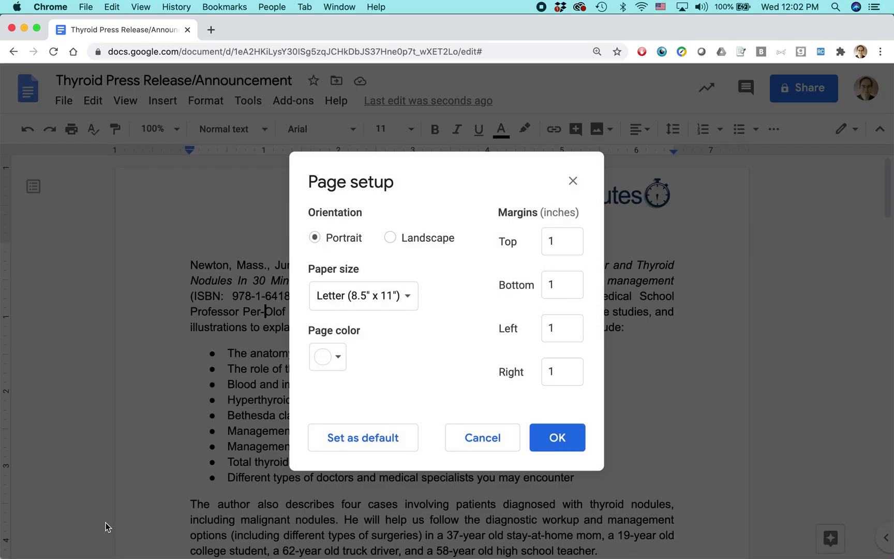
{"action": "left_click", "coordinate": [497, 453]}
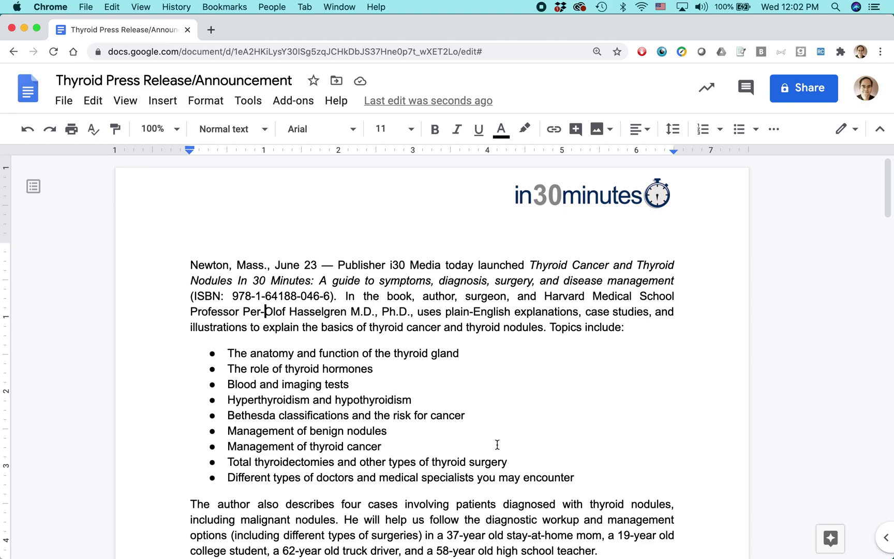
{"action": "key", "text": "super+Tab"}
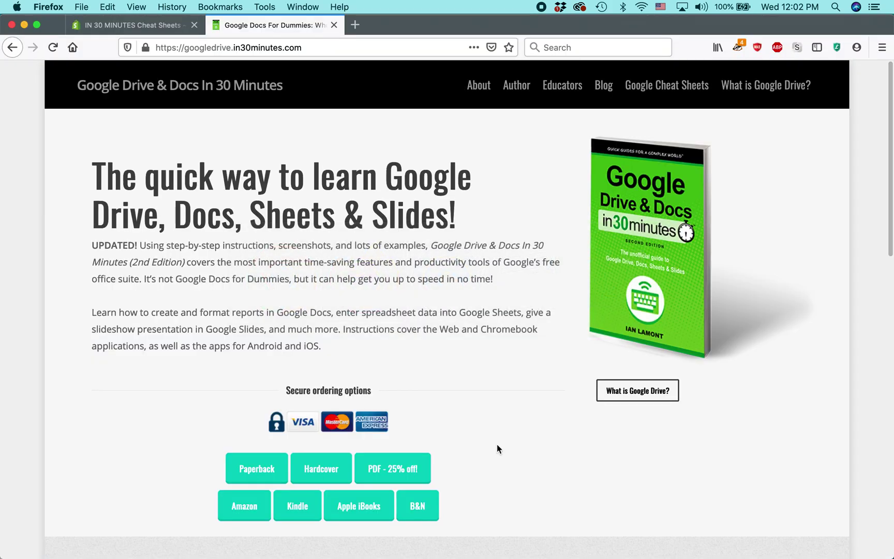